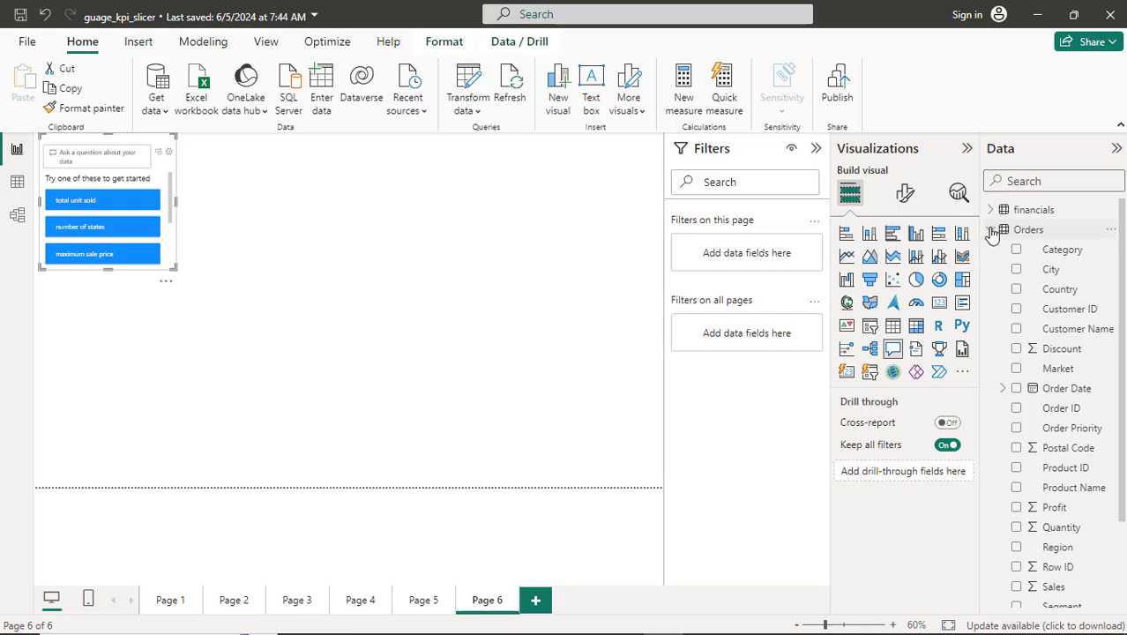
# - Enlarge the Q&A visual to span the page's full width and nearly its full height
pyautogui.click(991, 230)
pyautogui.click(991, 230)
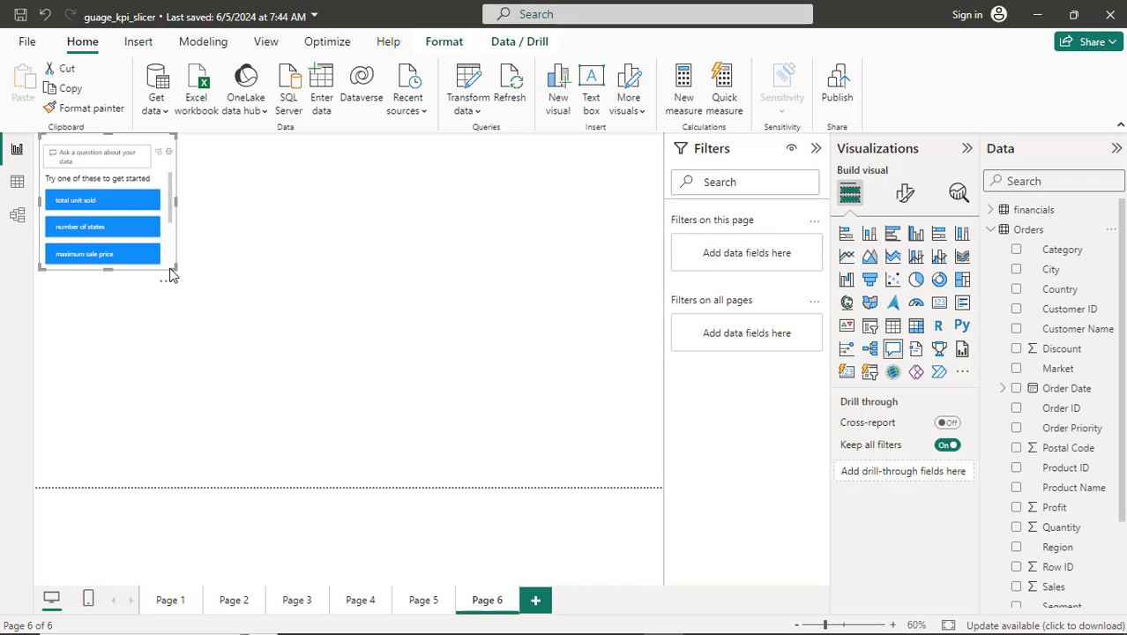
pyautogui.moveTo(176, 268); pyautogui.dragTo(650, 401)
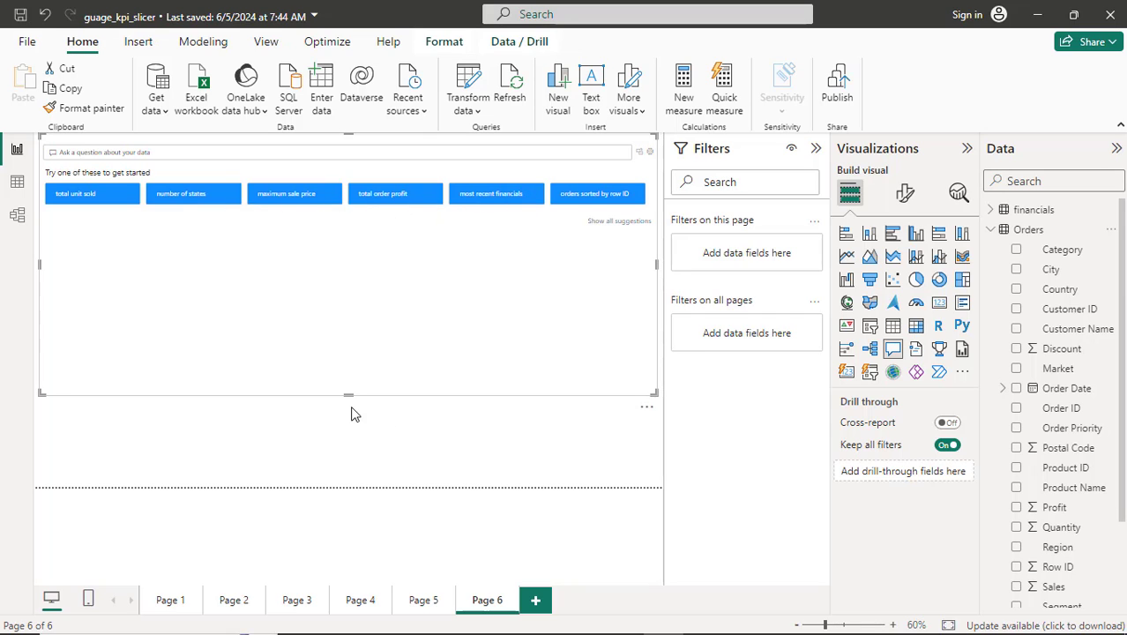
pyautogui.moveTo(351, 394); pyautogui.dragTo(362, 476)
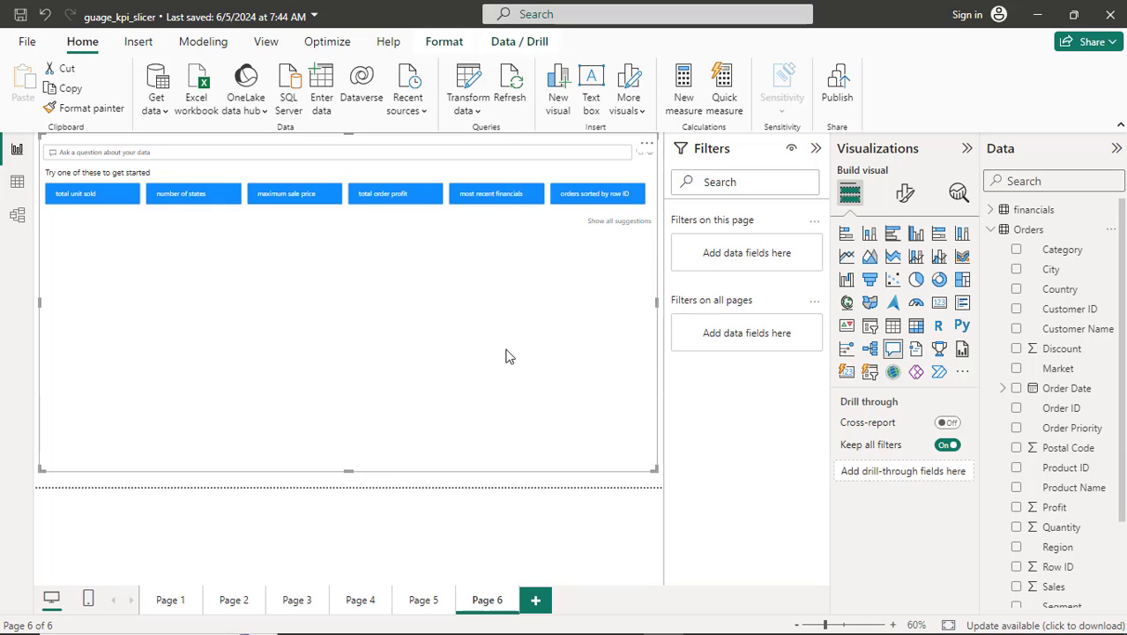
# - Show all suggested questions in the Q&A visual, view the answer to "total unit sold" and clear it
pyautogui.click(600, 227)
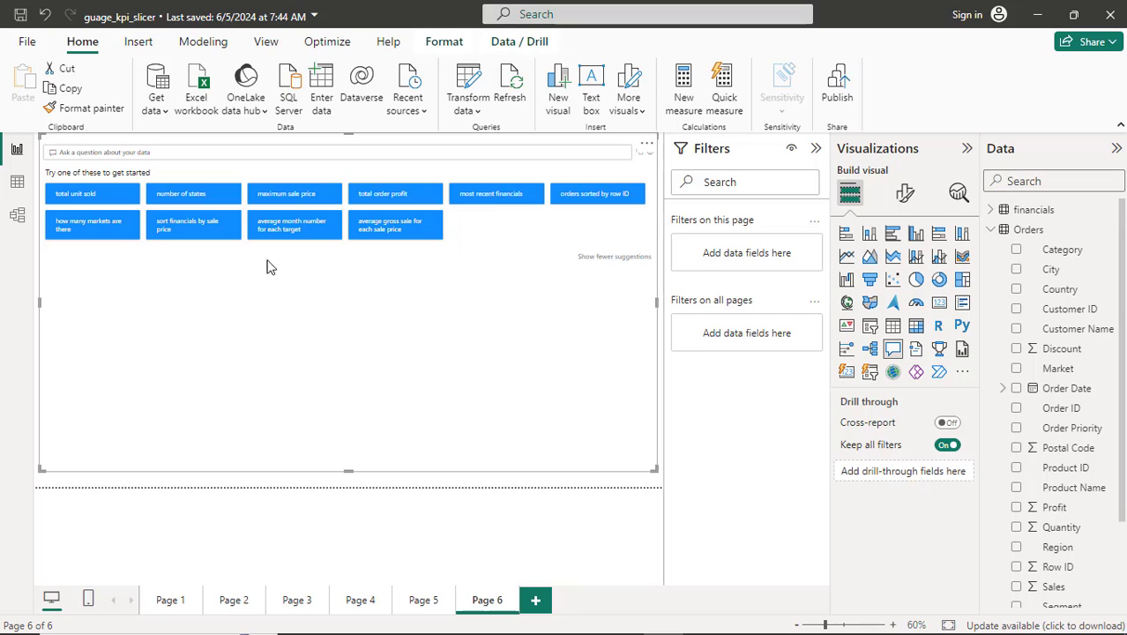
pyautogui.click(95, 197)
pyautogui.click(96, 197)
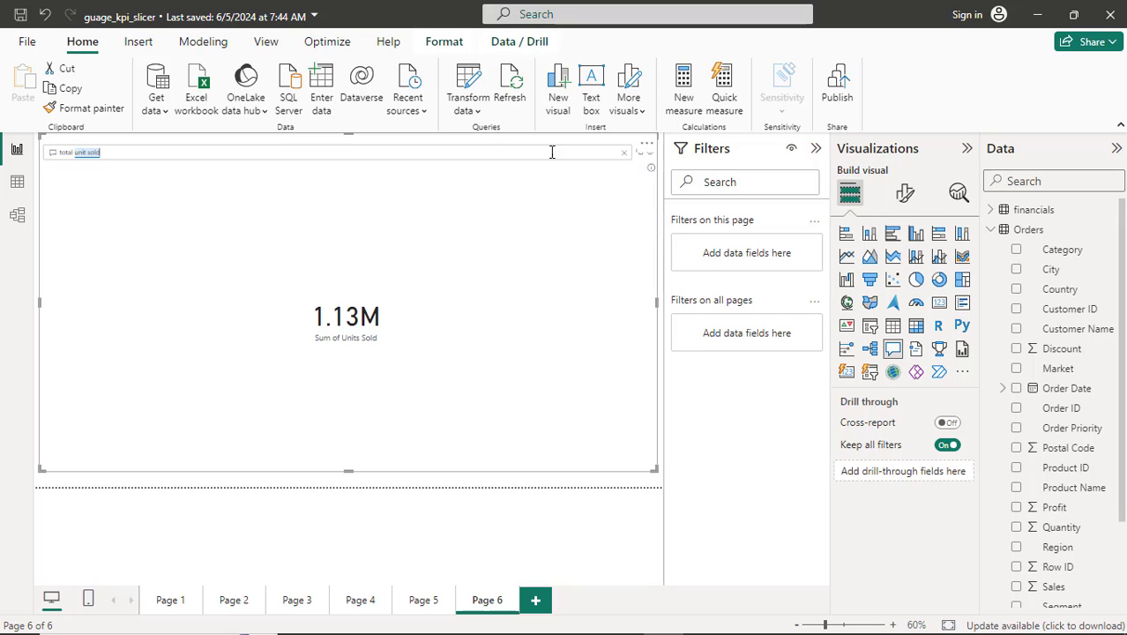
pyautogui.click(624, 155)
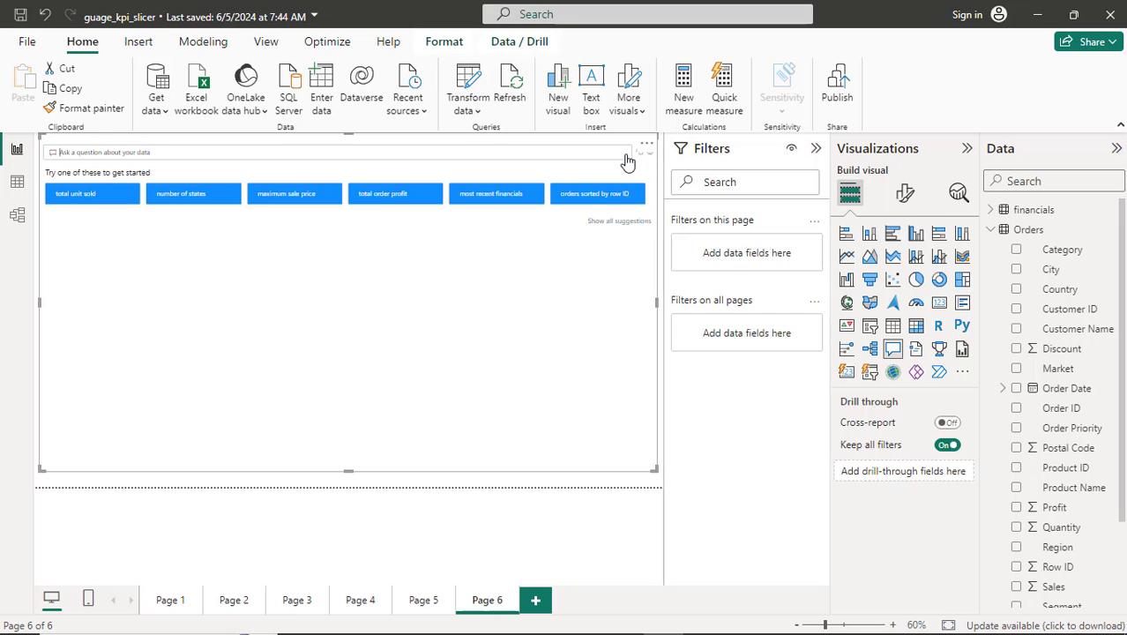
# - View the answers to the suggested questions "total order profit" and "number of states", clearing each one
pyautogui.click(618, 223)
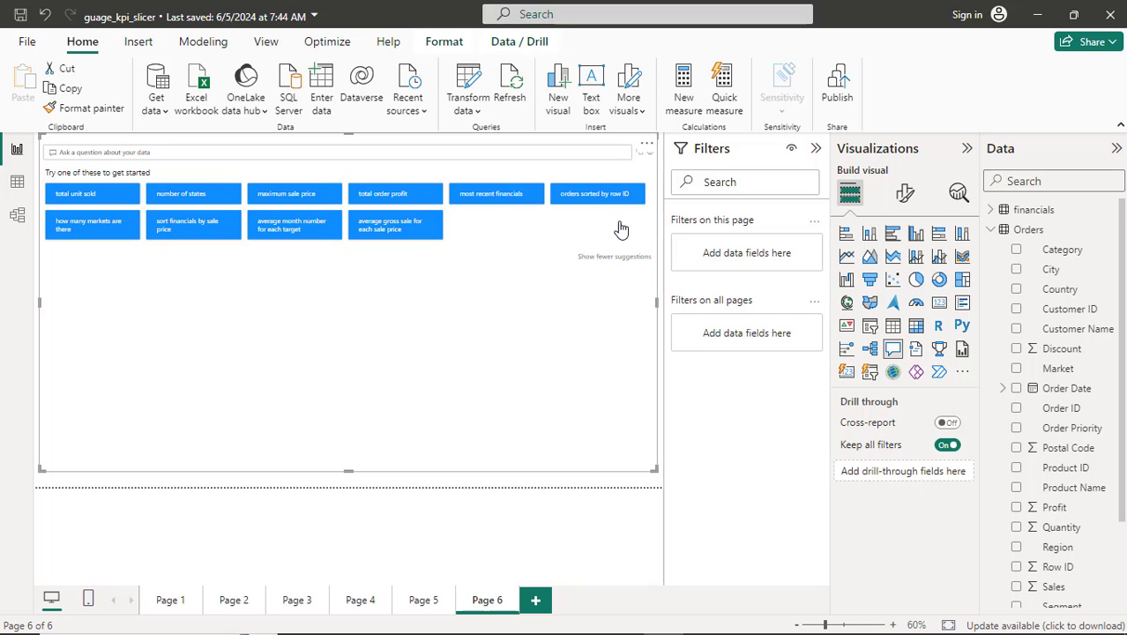
pyautogui.click(388, 200)
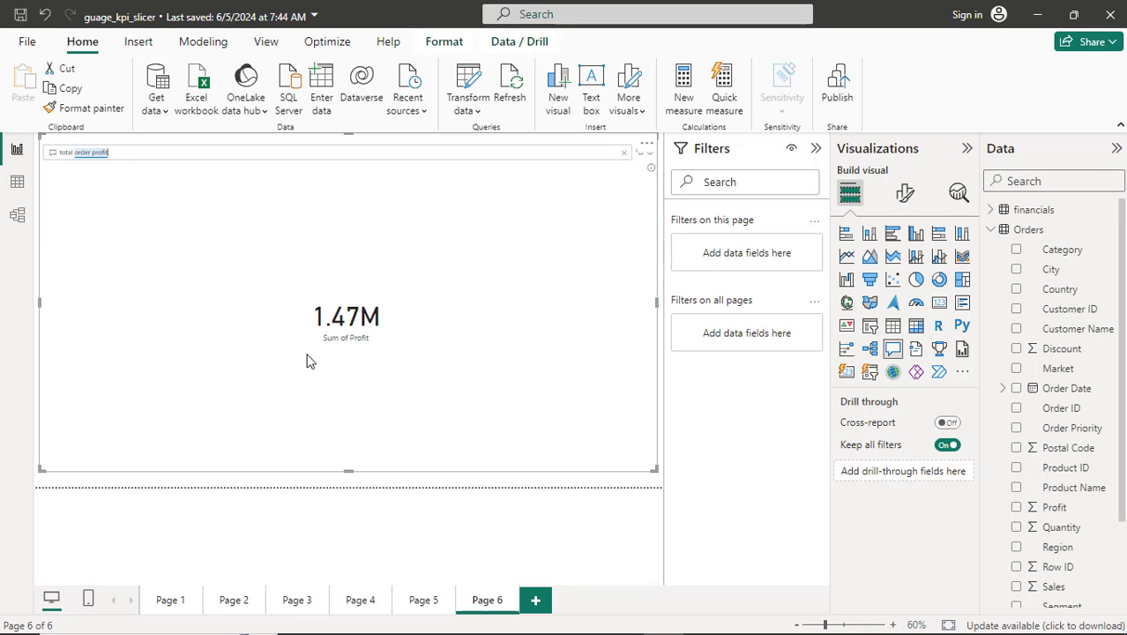
pyautogui.click(623, 156)
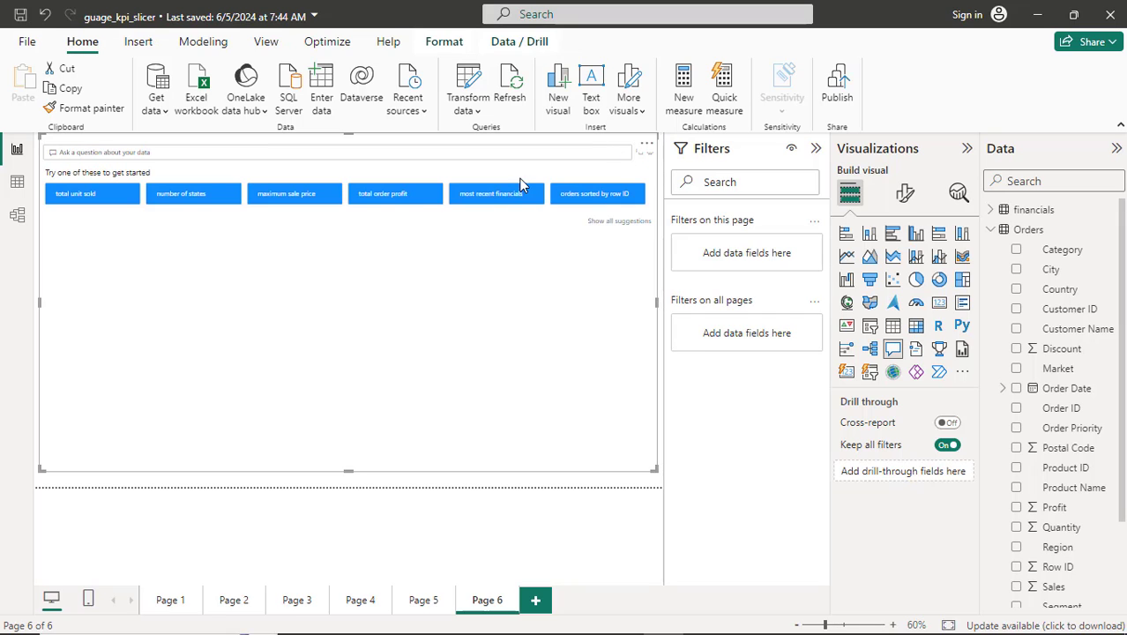
pyautogui.click(200, 194)
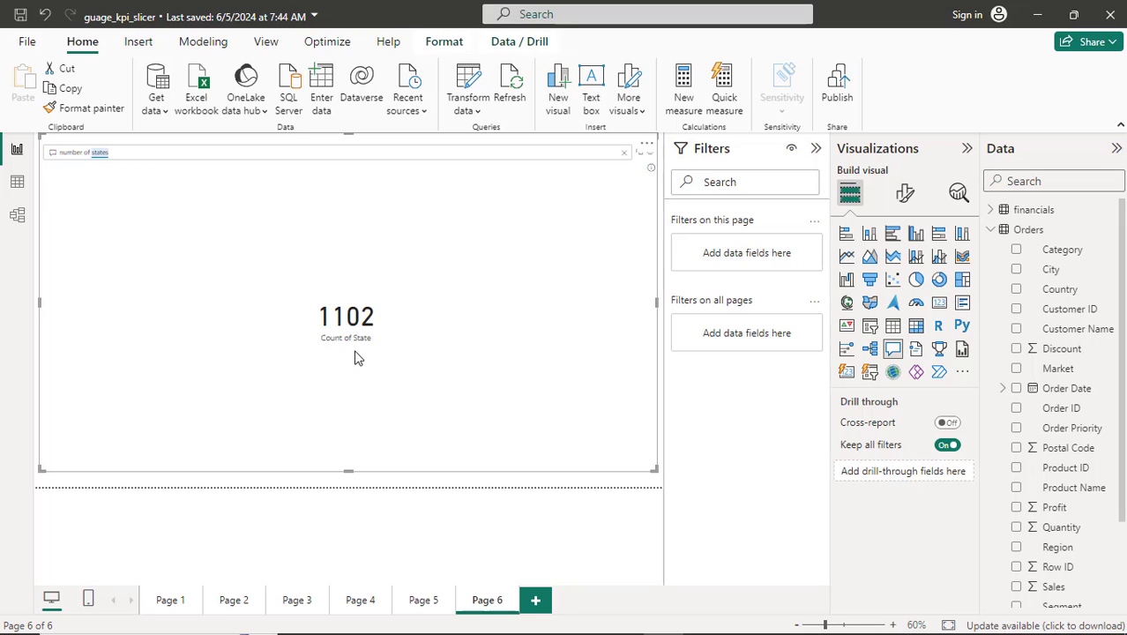
pyautogui.click(623, 152)
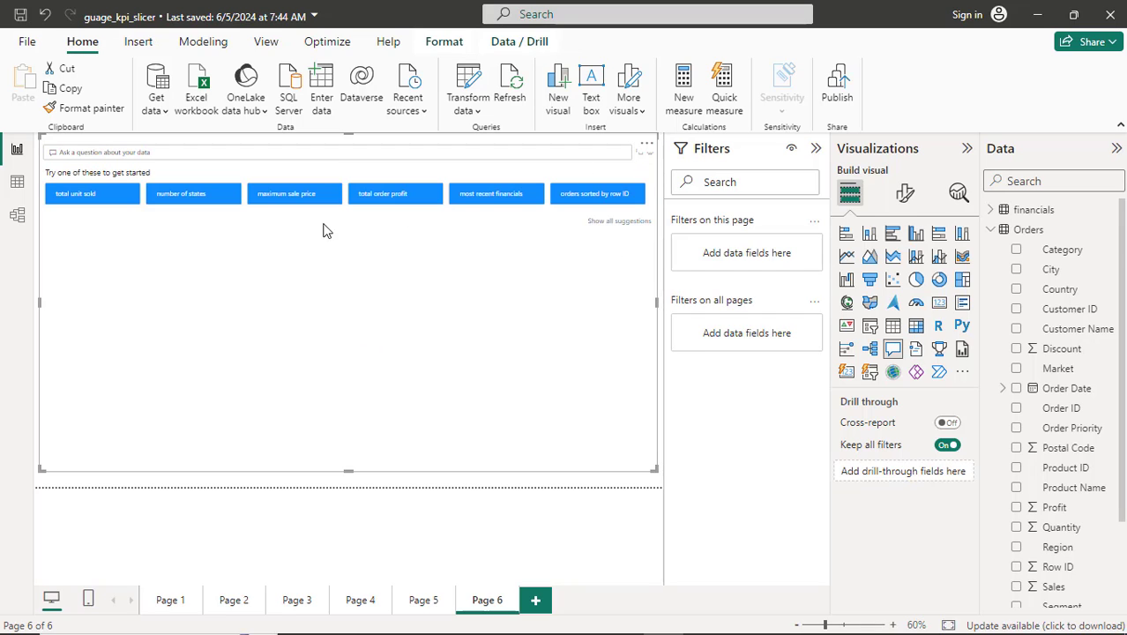
# - Show all suggested questions again and review the fields of the financials table
pyautogui.click(604, 225)
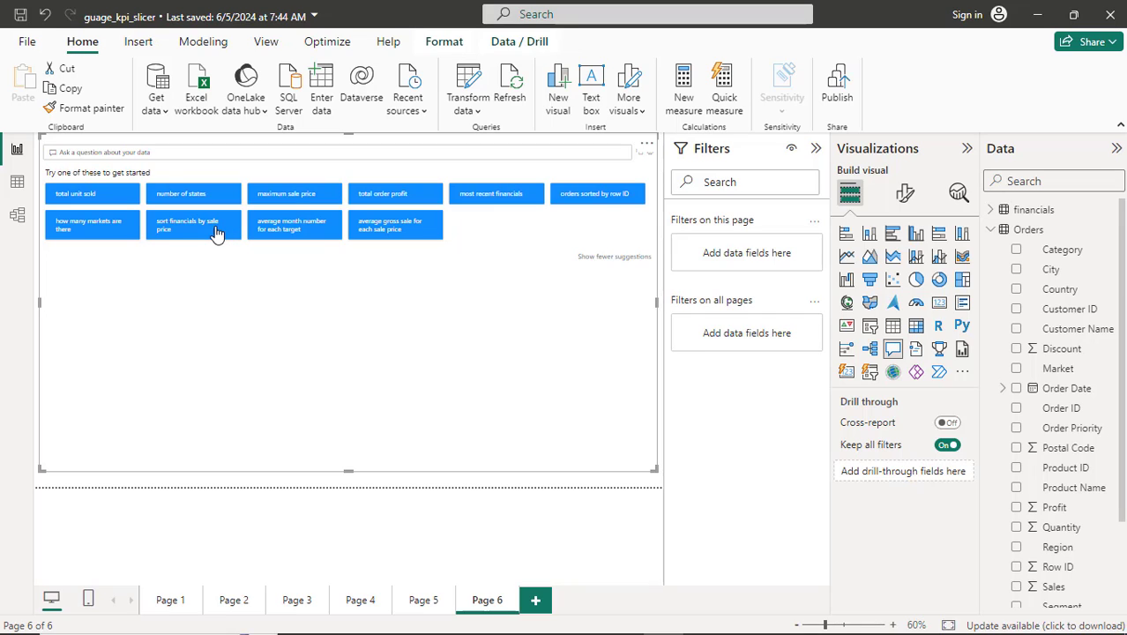
pyautogui.click(174, 150)
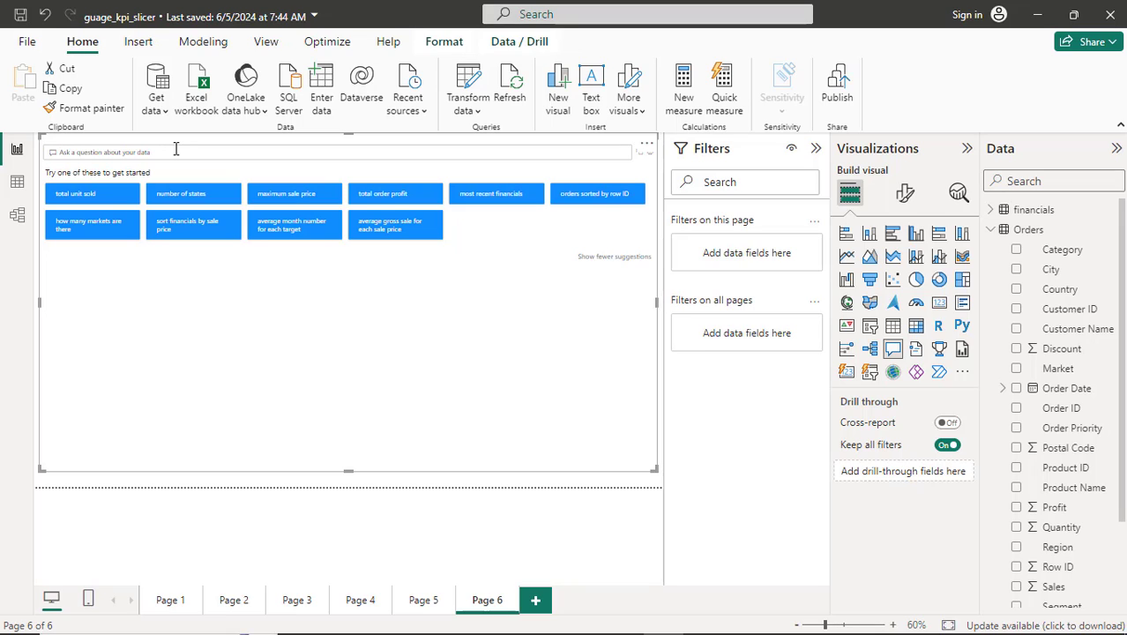
pyautogui.click(990, 209)
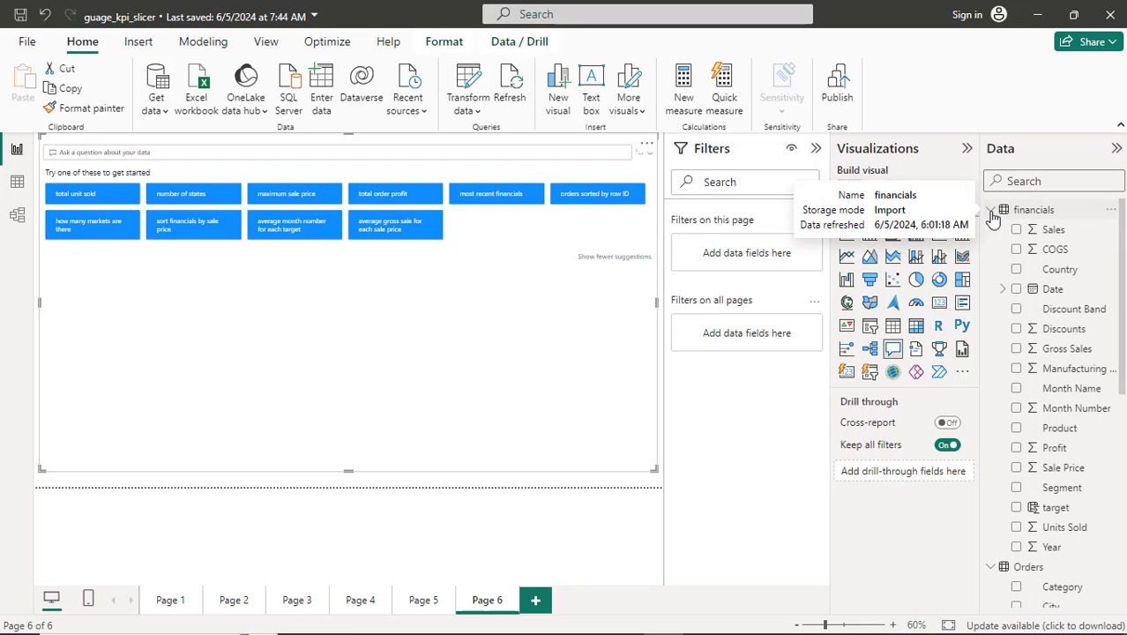
pyautogui.click(990, 211)
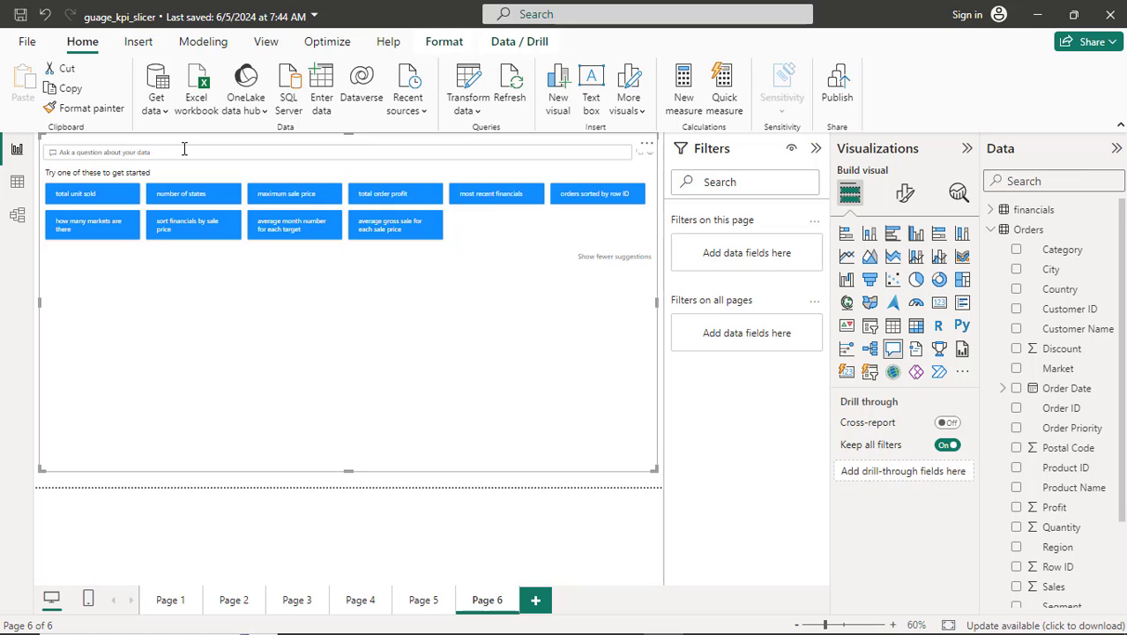
# - Ask the Q&A visual for "region wise sales in stacked column chart"
pyautogui.write('re')
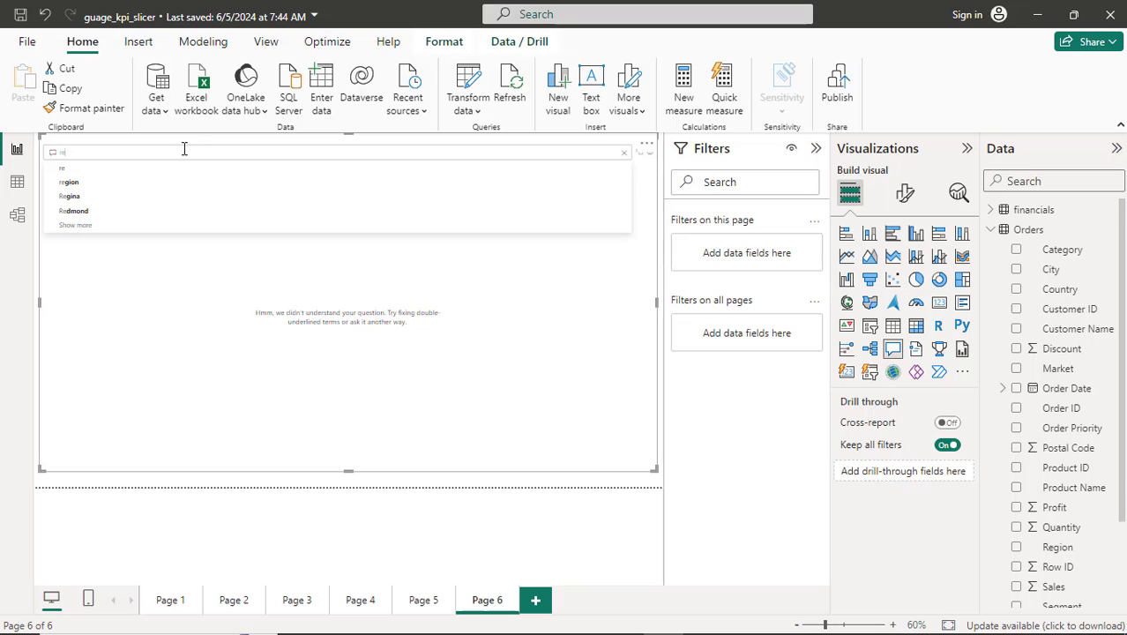
pyautogui.write('gion')
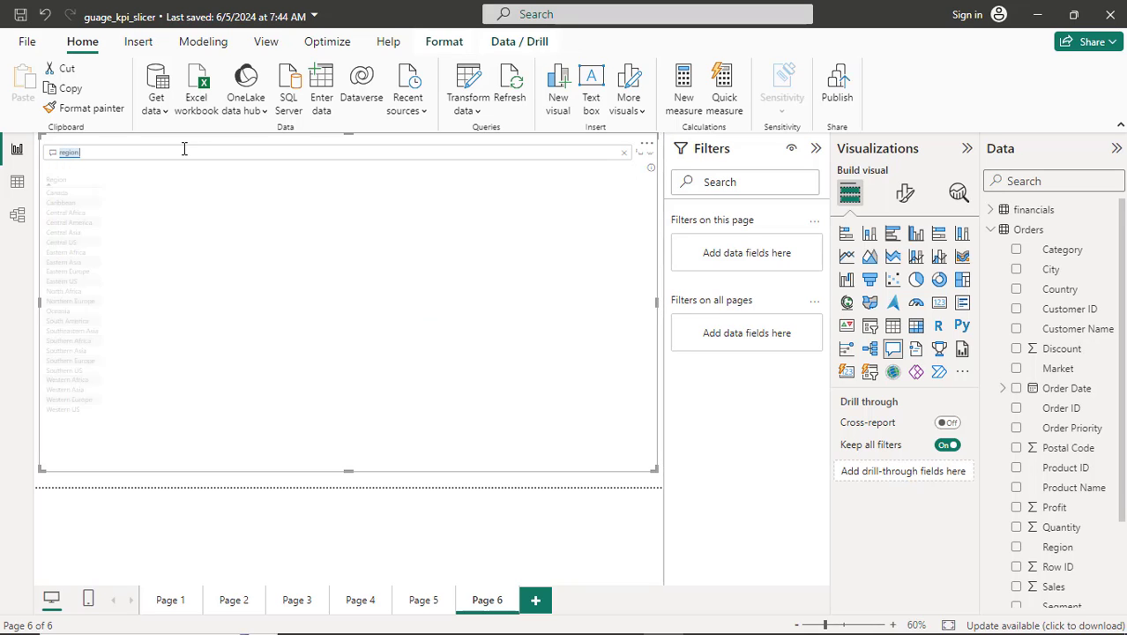
pyautogui.write(' wi')
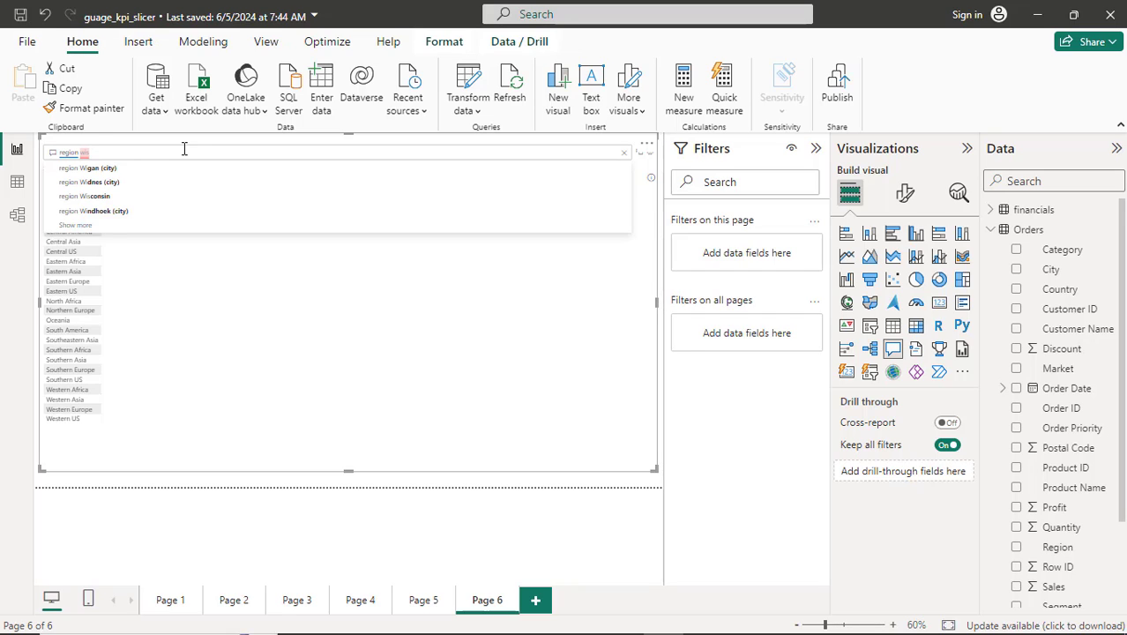
pyautogui.press('BackSpace')
pyautogui.press('BackSpace')
pyautogui.write('wise')
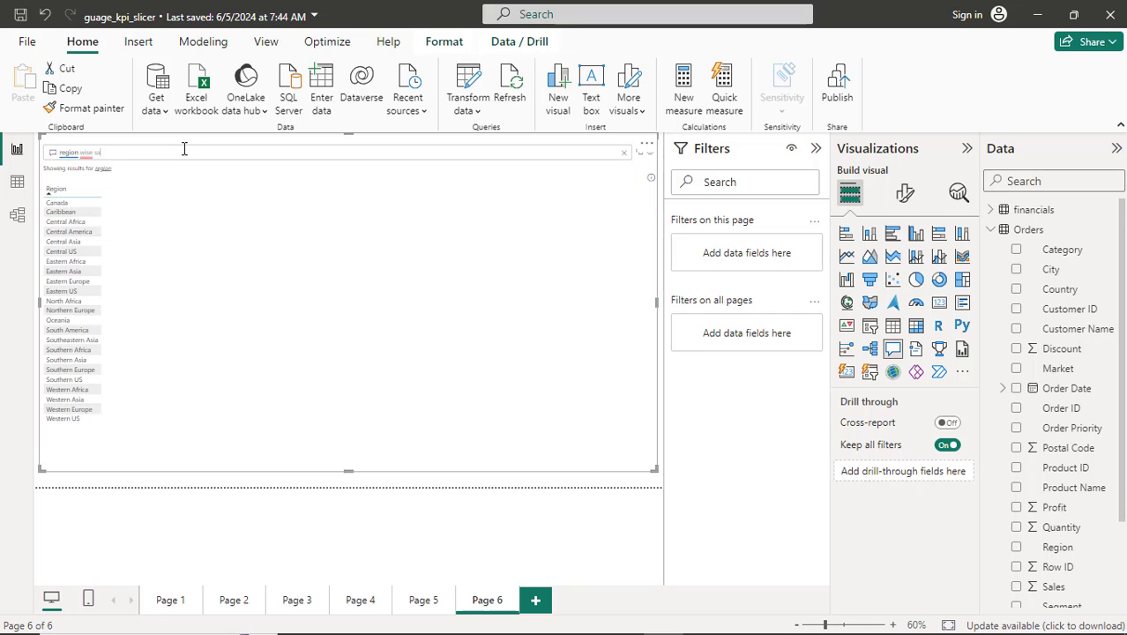
pyautogui.write('sales')
pyautogui.write('in staked')
pyautogui.press('BackSpace')
pyautogui.press('BackSpace')
pyautogui.press('BackSpace')
pyautogui.press('BackSpace')
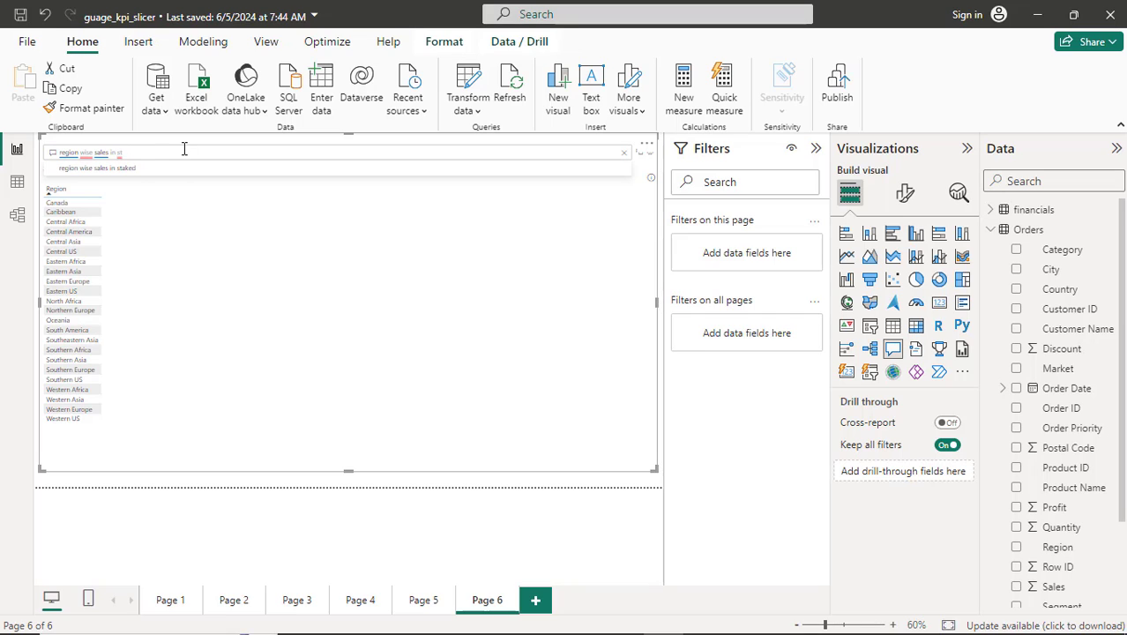
pyautogui.write('cked')
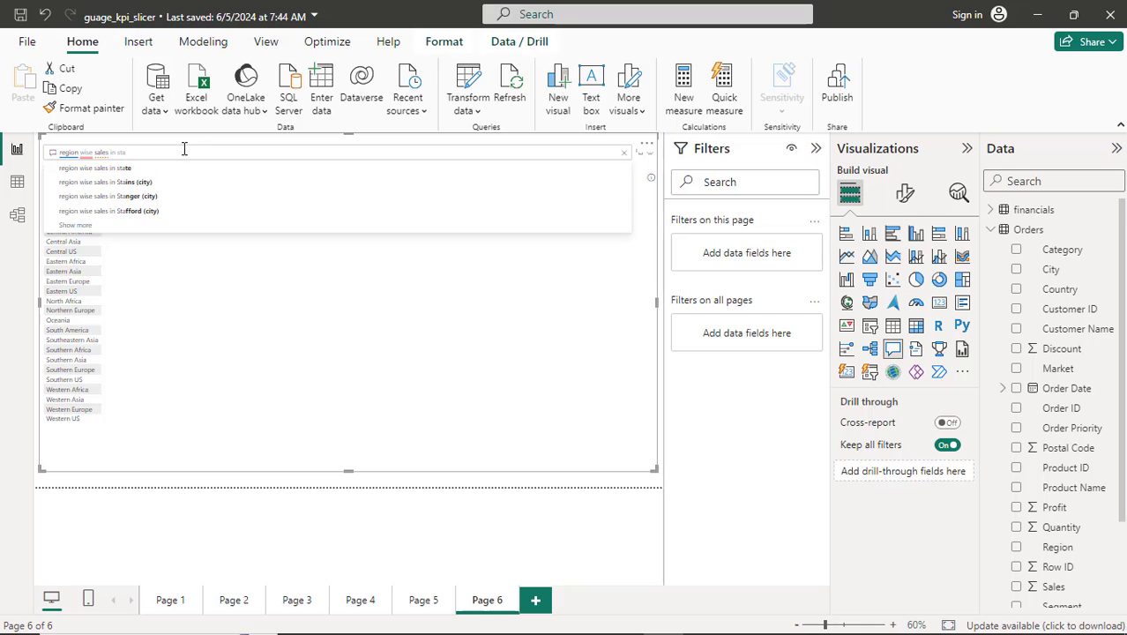
pyautogui.press('Return')
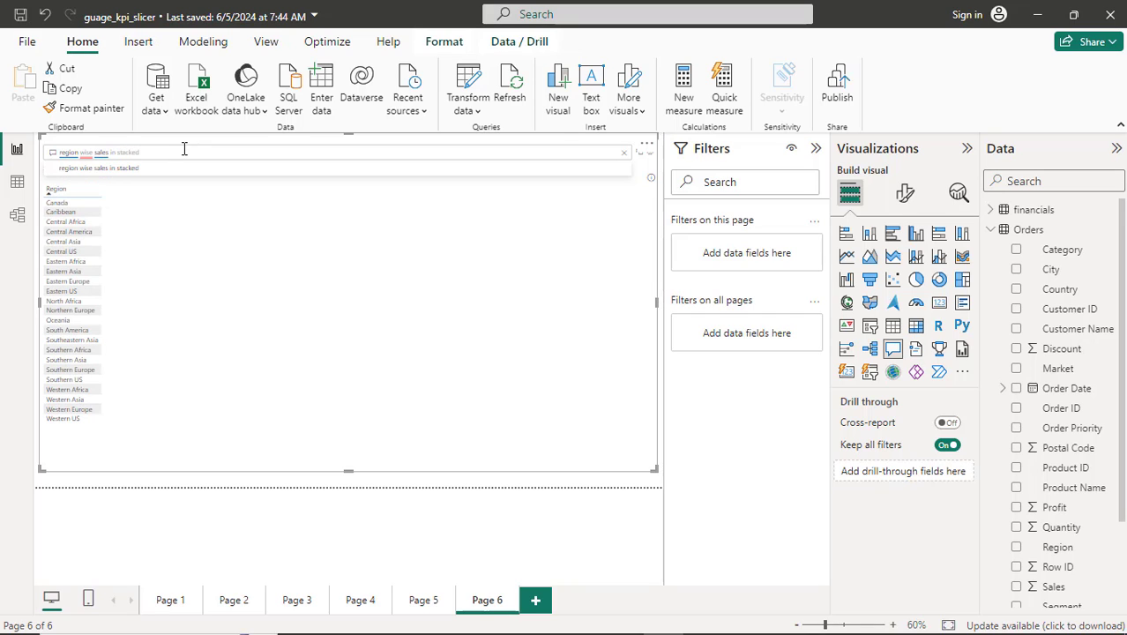
pyautogui.write('column')
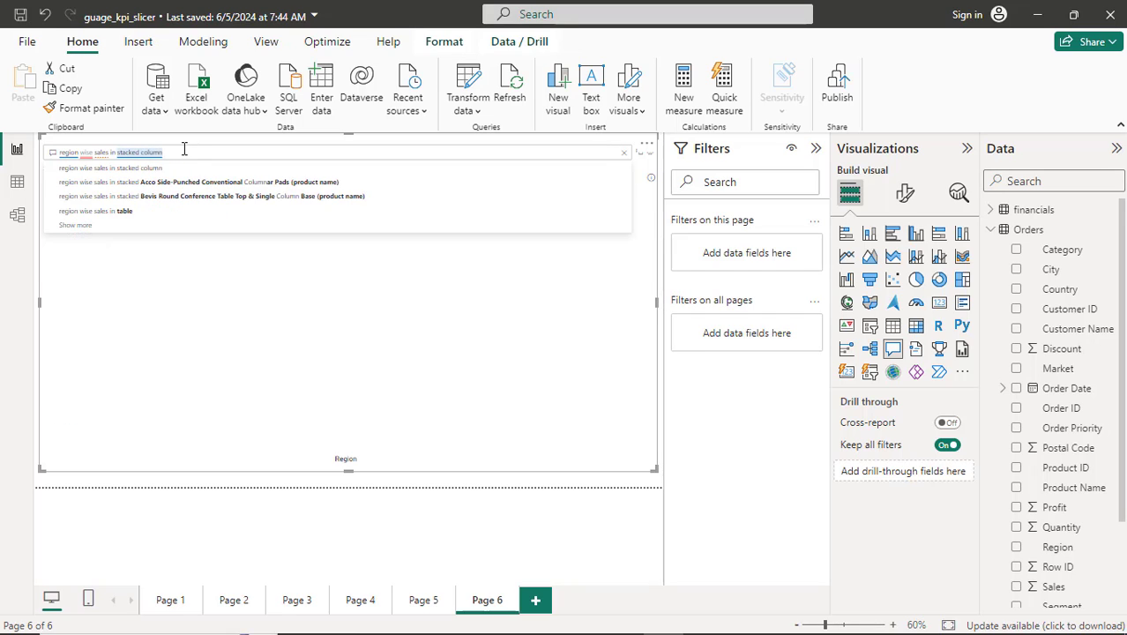
pyautogui.write(' cha')
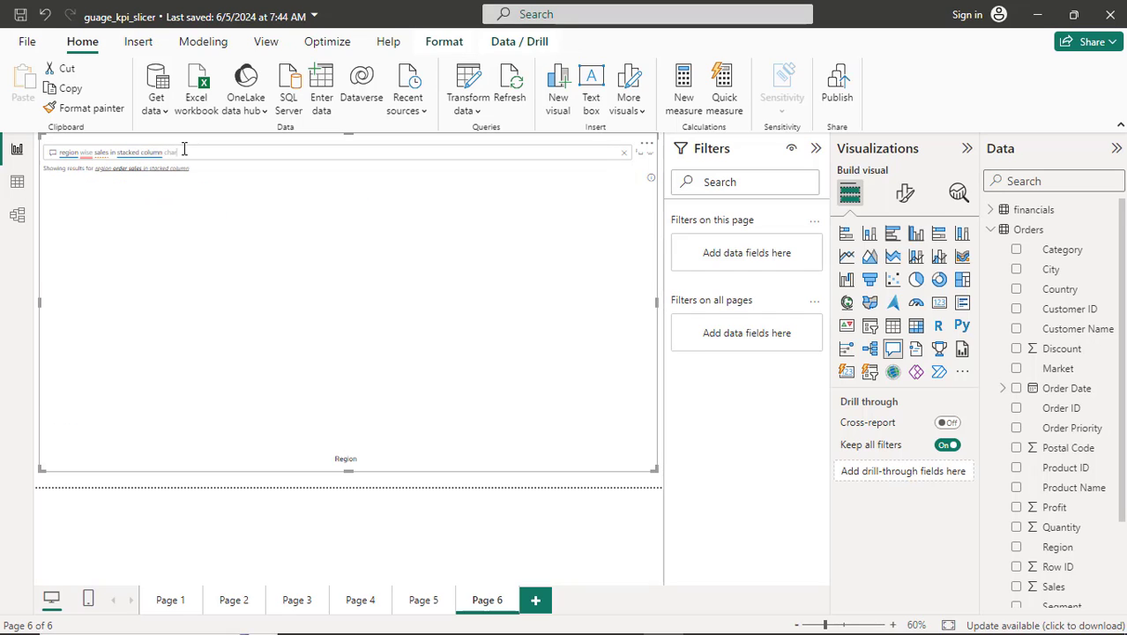
pyautogui.write('rt')
# - Remove the word "wise" from the question so it reads "region sales in stacked column chart"
pyautogui.press('BackSpace')
pyautogui.press('BackSpace')
pyautogui.press('BackSpace')
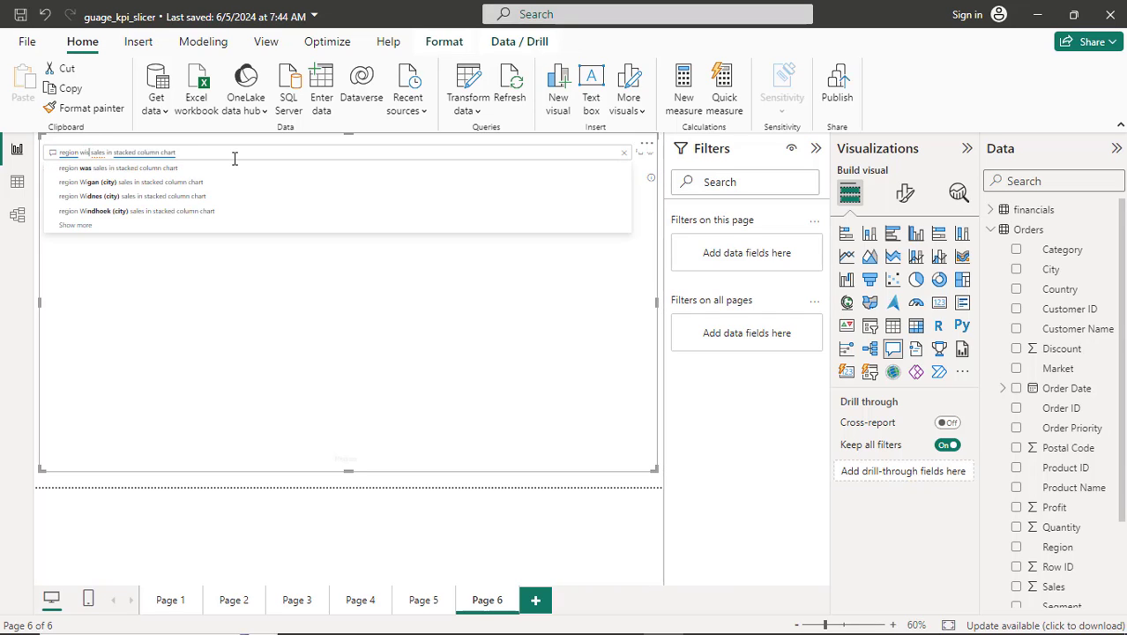
pyautogui.press('BackSpace')
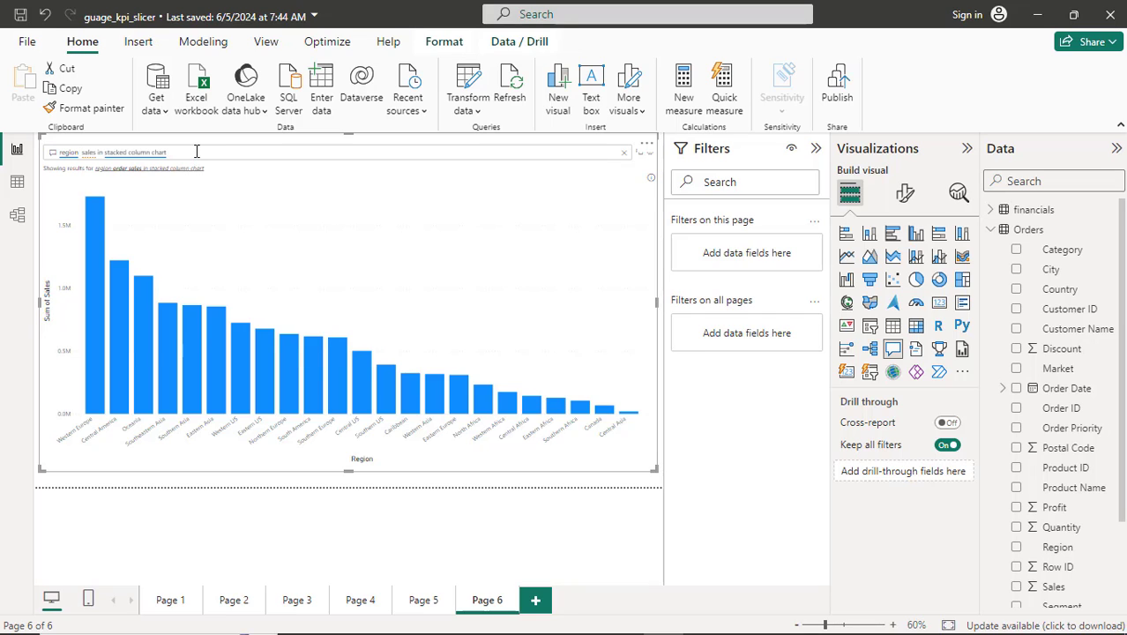
# - Replace the chart type at the end of the question with "line" to plot region sales as a line chart
pyautogui.doubleClick(197, 151)
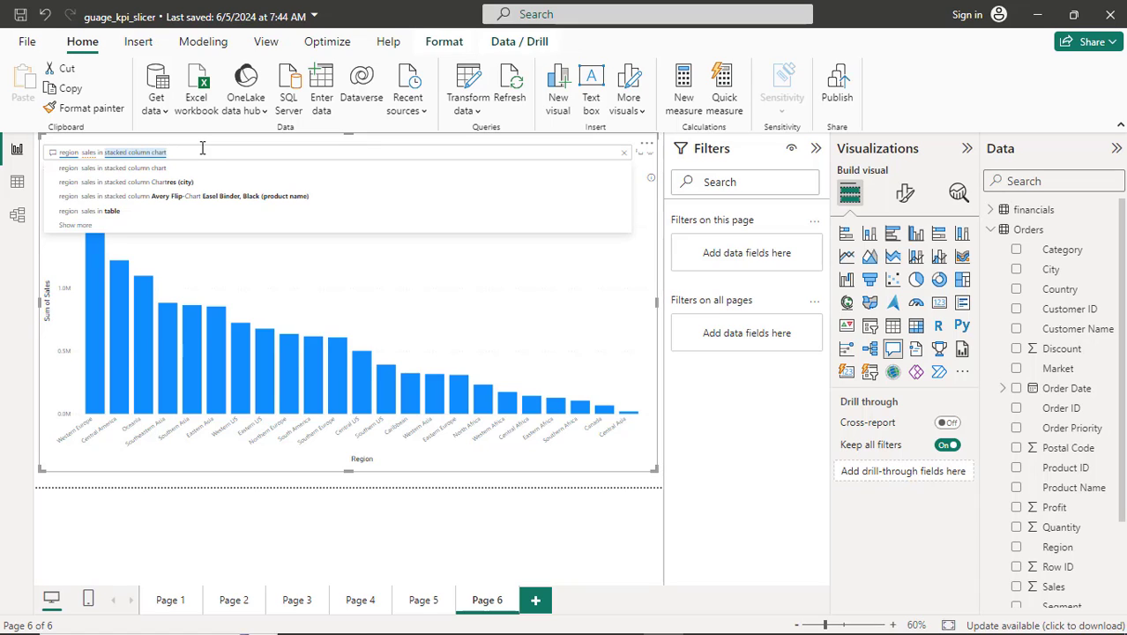
pyautogui.press('BackSpace')
pyautogui.press('BackSpace')
pyautogui.press('BackSpace')
pyautogui.press('BackSpace')
pyautogui.press('BackSpace')
pyautogui.press('BackSpace')
pyautogui.press('BackSpace')
pyautogui.press('BackSpace')
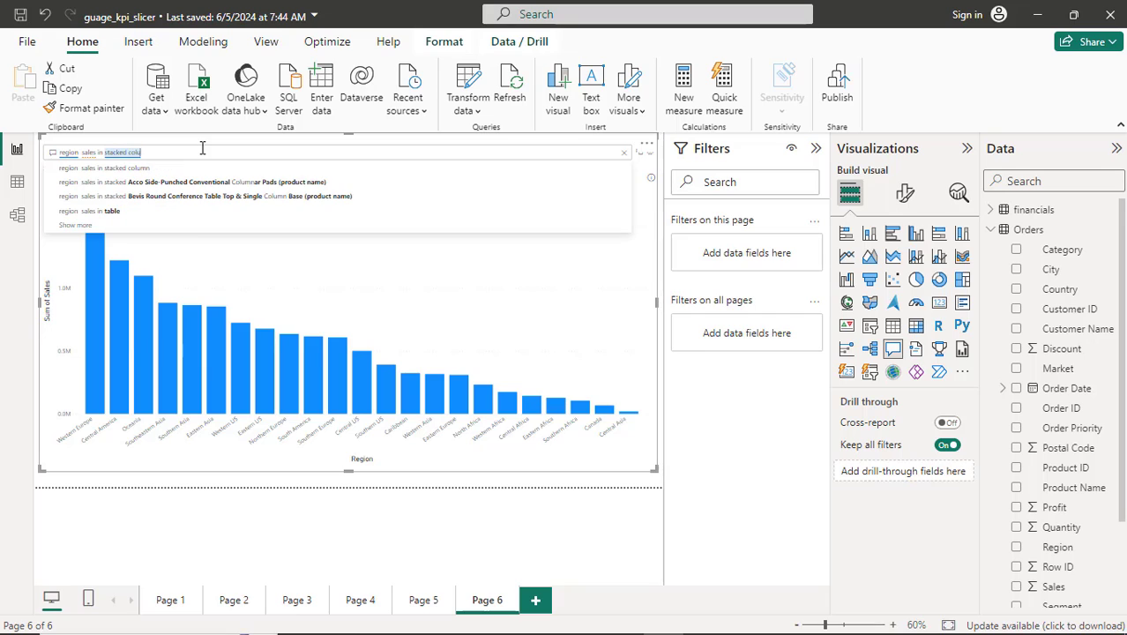
pyautogui.press('BackSpace')
pyautogui.press('BackSpace')
pyautogui.press('BackSpace')
pyautogui.press('BackSpace')
pyautogui.press('BackSpace')
pyautogui.press('BackSpace')
pyautogui.press('BackSpace')
pyautogui.press('BackSpace')
pyautogui.press('BackSpace')
pyautogui.press('BackSpace')
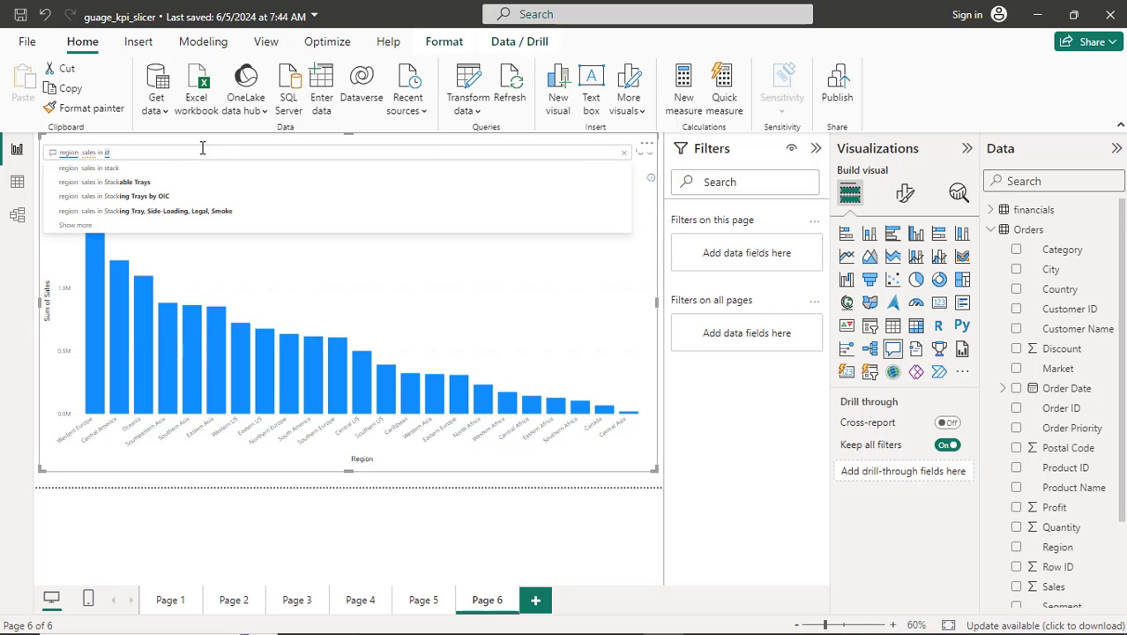
pyautogui.press('BackSpace')
pyautogui.press('BackSpace')
pyautogui.write('l')
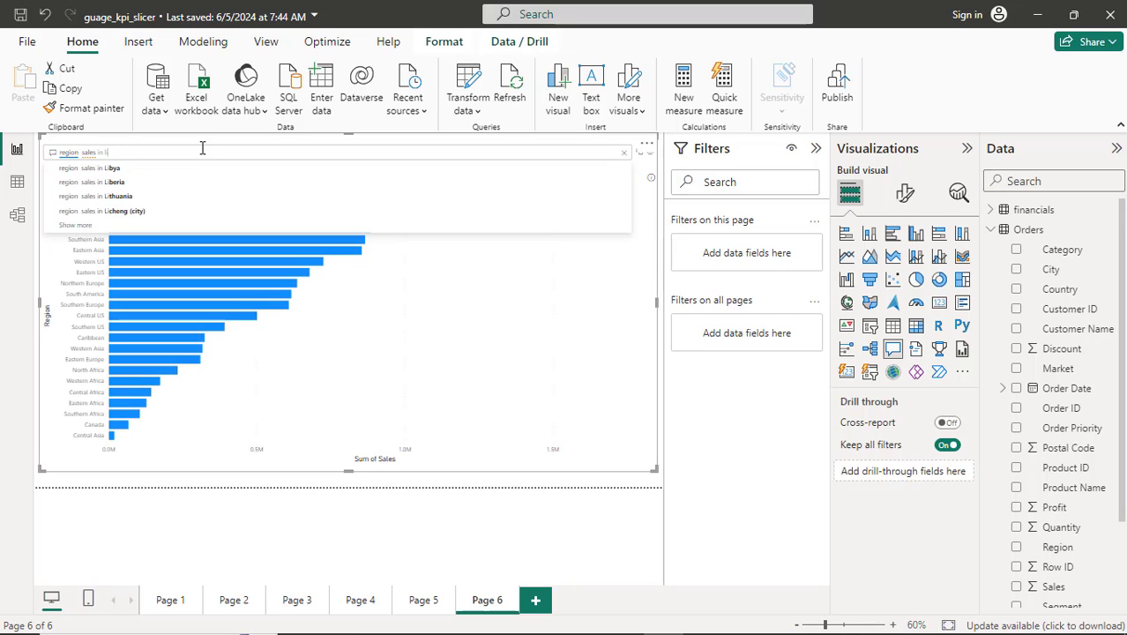
pyautogui.write('ine')
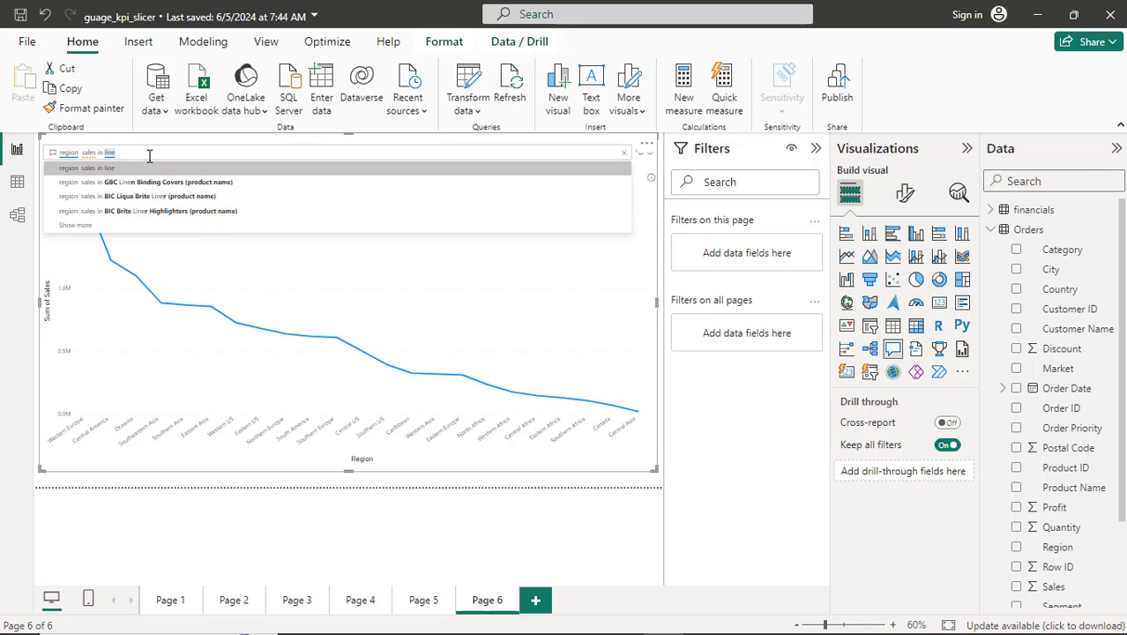
# - Replace the chart type at the end of the question with "decompo"
pyautogui.press('BackSpace')
pyautogui.press('BackSpace')
pyautogui.press('BackSpace')
pyautogui.press('BackSpace')
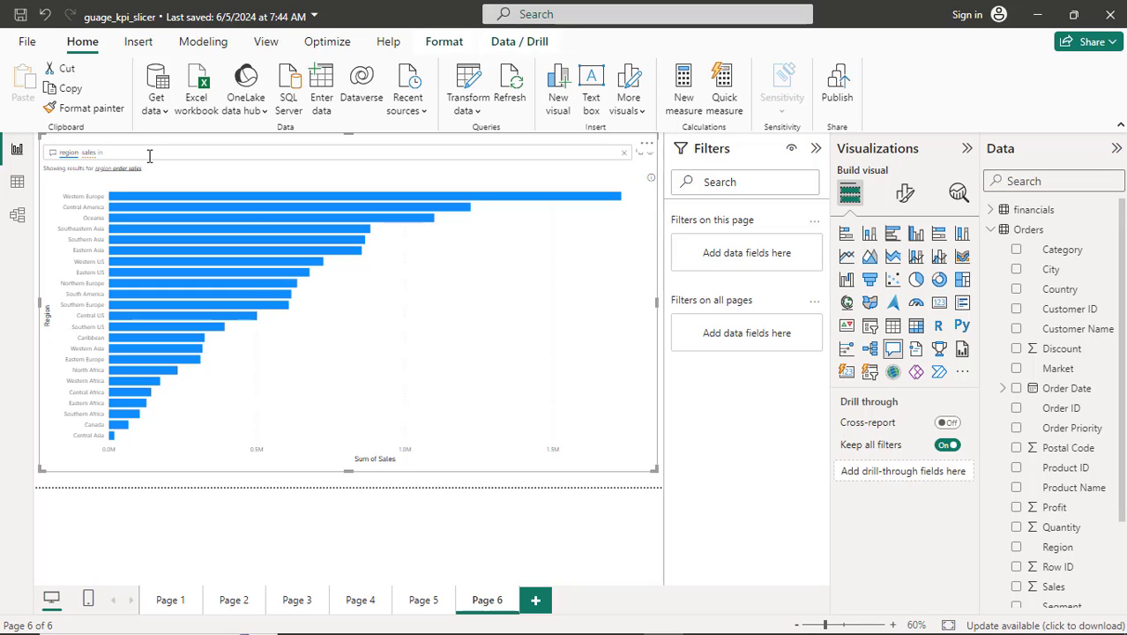
pyautogui.write('de')
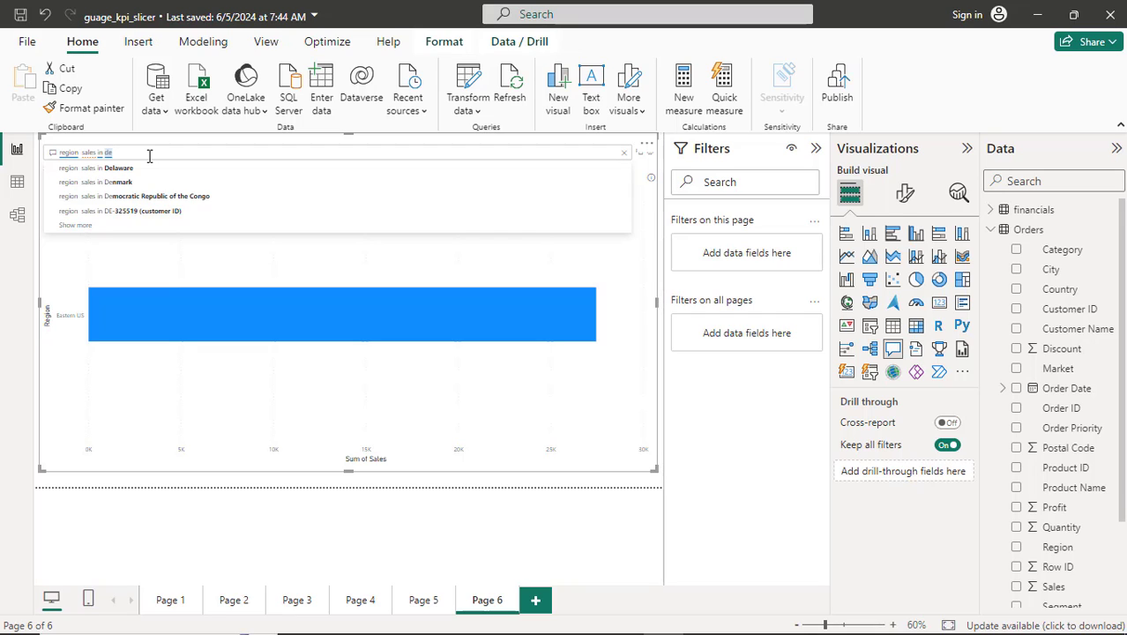
pyautogui.write('co')
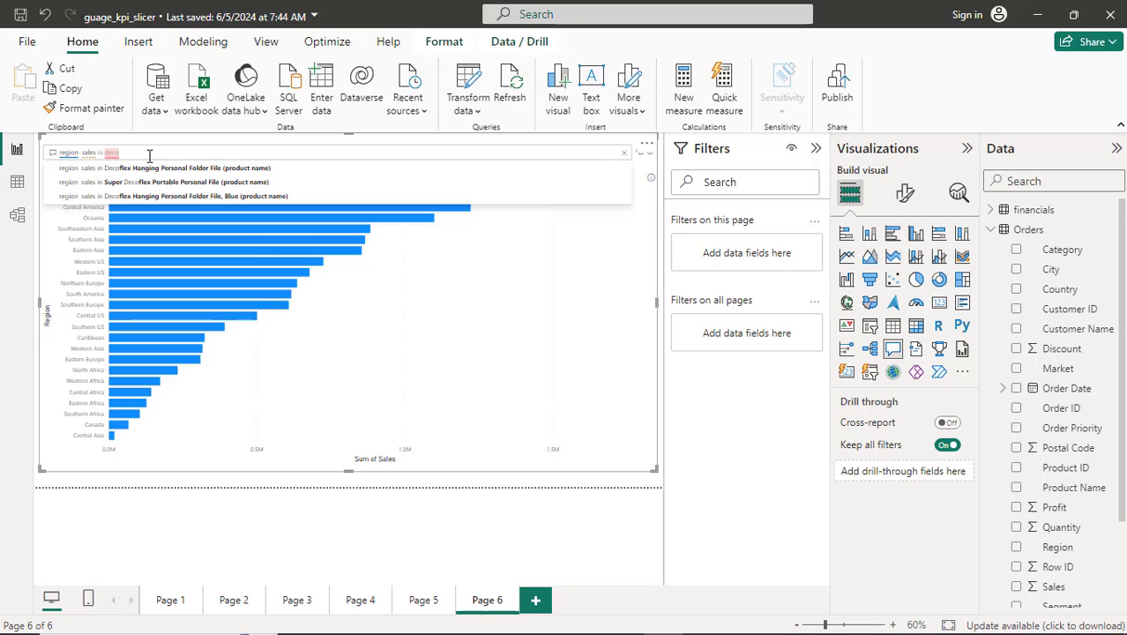
pyautogui.write('mpo')
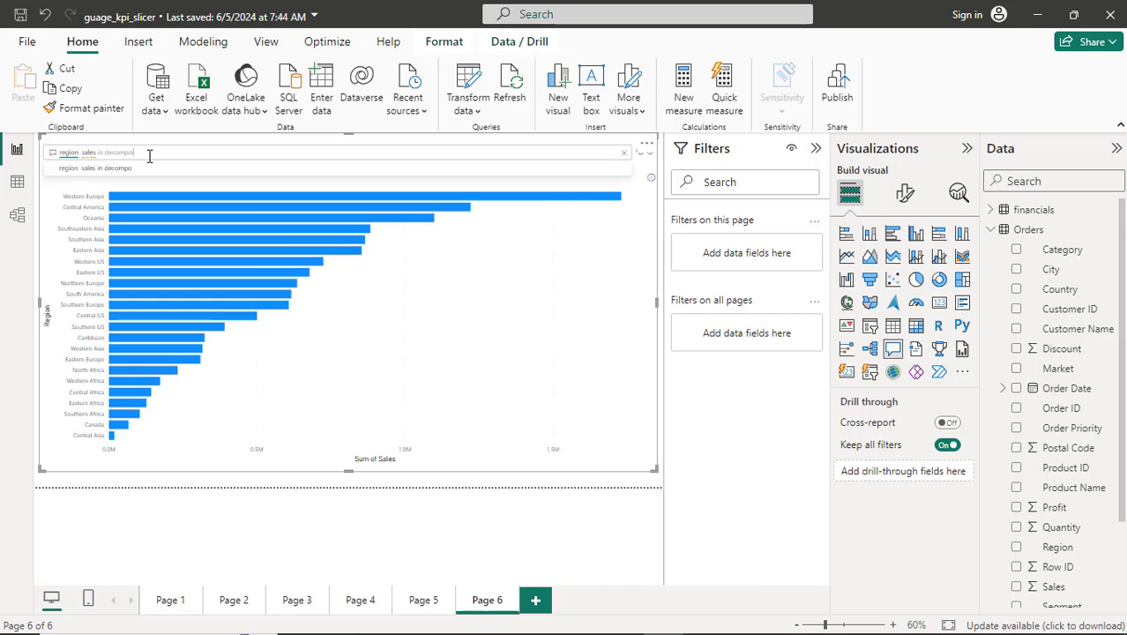